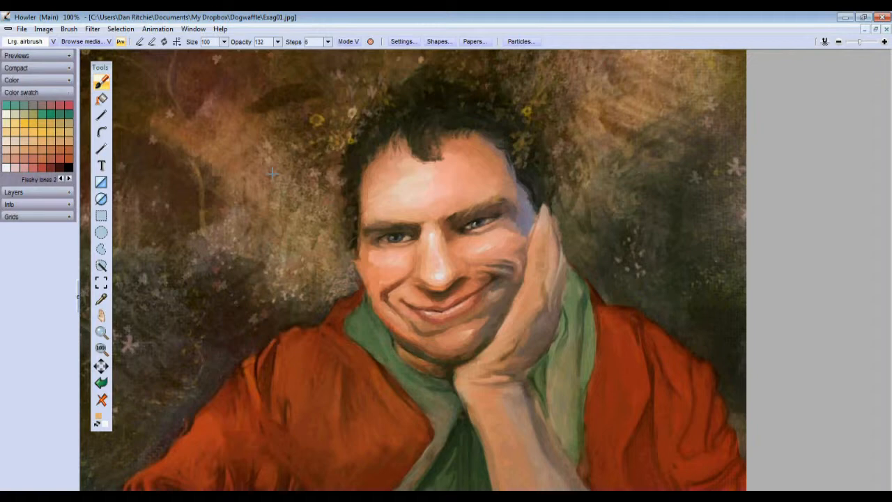
Open the particle settings and the force field settings, arrange both dialogs beside the portrait's face, and enable particles.
{"action": "left_click", "coordinate": [519, 42]}
{"action": "left_click_drag", "start_coordinate": [497, 64], "coordinate": [818, 61]}
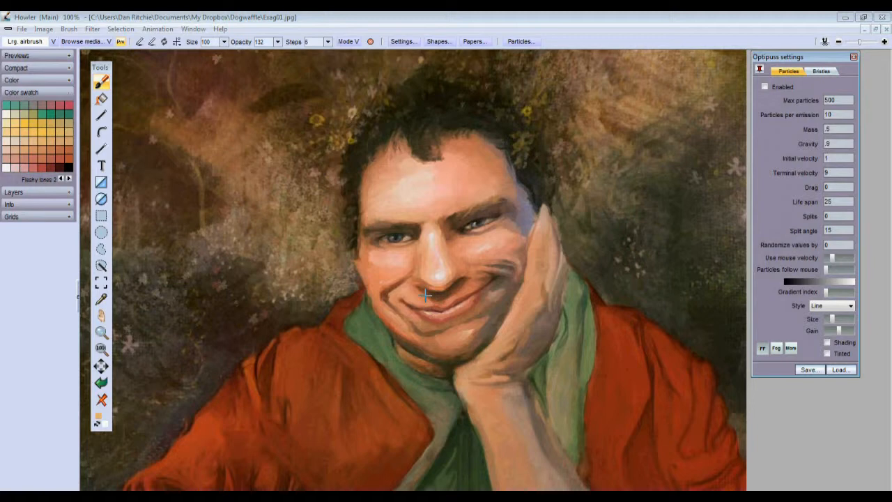
{"action": "left_click", "coordinate": [762, 348]}
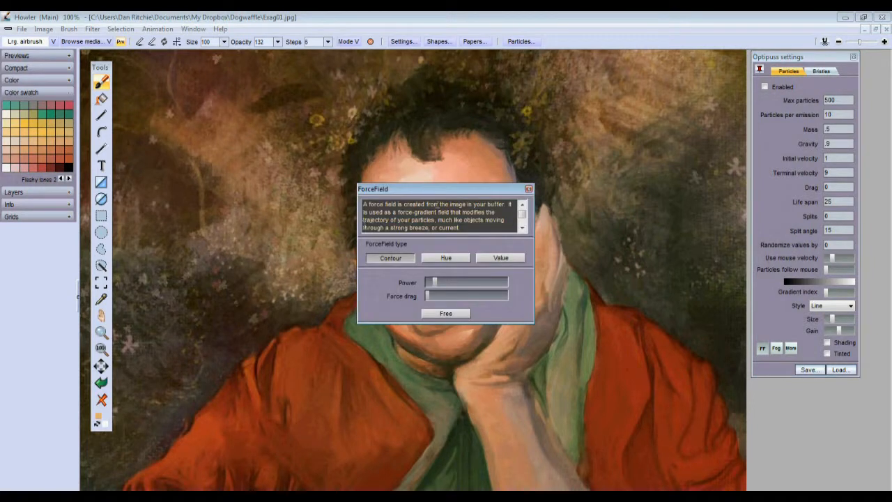
{"action": "left_click_drag", "start_coordinate": [441, 193], "coordinate": [214, 90]}
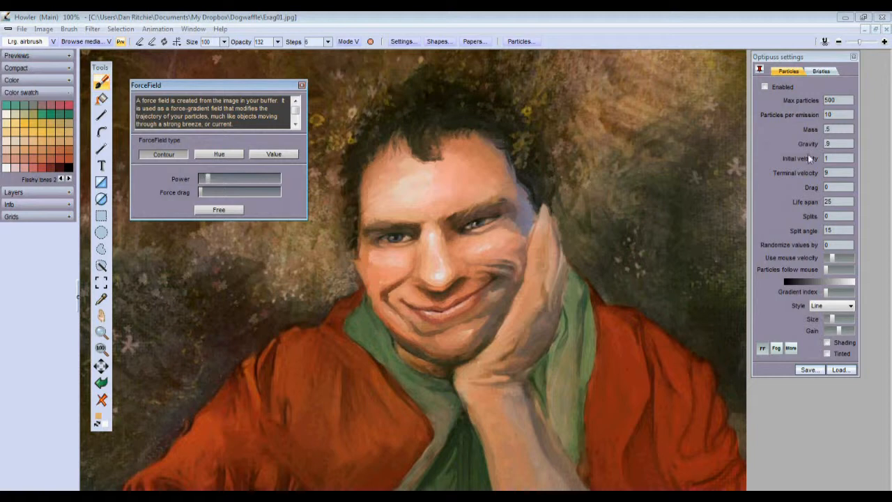
{"action": "left_click", "coordinate": [765, 87]}
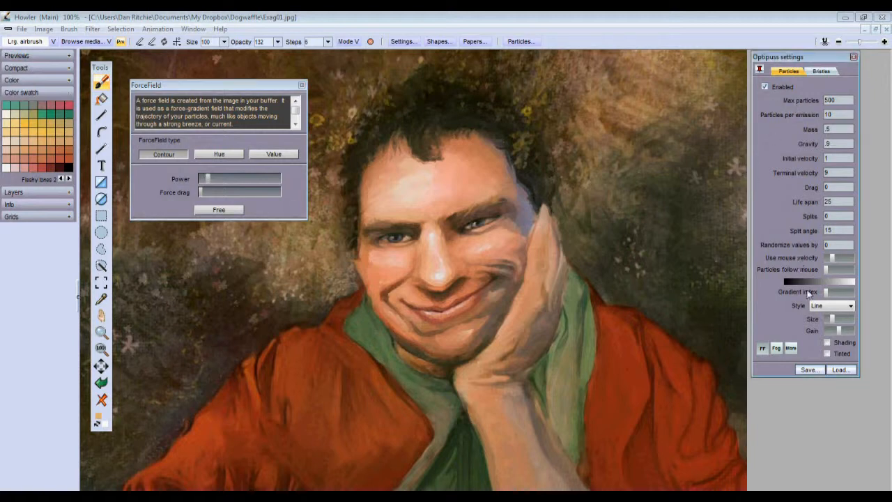
Try particle strokes over the face, moderately raise the contour force field's power, try again, and undo each attempt.
{"action": "mouse_move", "coordinate": [583, 284]}
{"action": "left_mouse_down"}
{"action": "mouse_move", "coordinate": [525, 173]}
{"action": "mouse_move", "coordinate": [504, 104]}
{"action": "mouse_move", "coordinate": [401, 95]}
{"action": "mouse_move", "coordinate": [305, 254]}
{"action": "mouse_move", "coordinate": [545, 279]}
{"action": "left_mouse_up"}
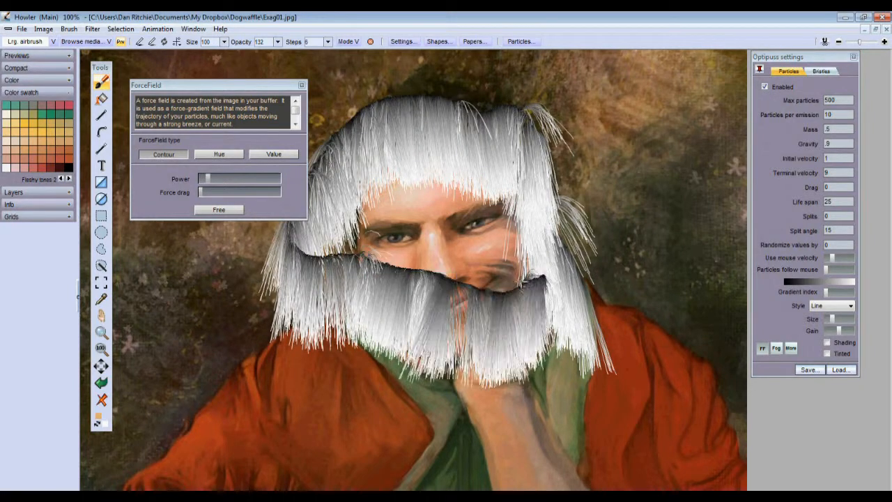
{"action": "left_click", "coordinate": [101, 380]}
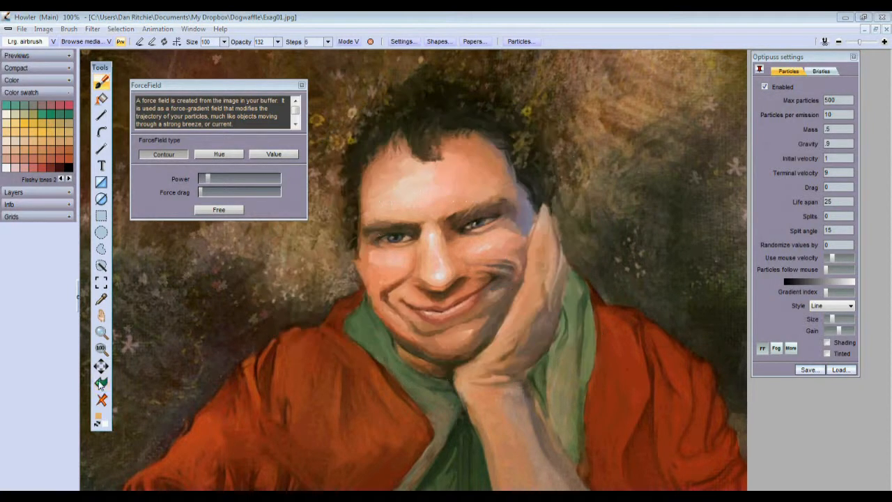
{"action": "mouse_move", "coordinate": [305, 207]}
{"action": "left_mouse_down"}
{"action": "mouse_move", "coordinate": [352, 208]}
{"action": "mouse_move", "coordinate": [488, 265]}
{"action": "mouse_move", "coordinate": [537, 230]}
{"action": "mouse_move", "coordinate": [655, 293]}
{"action": "left_mouse_up"}
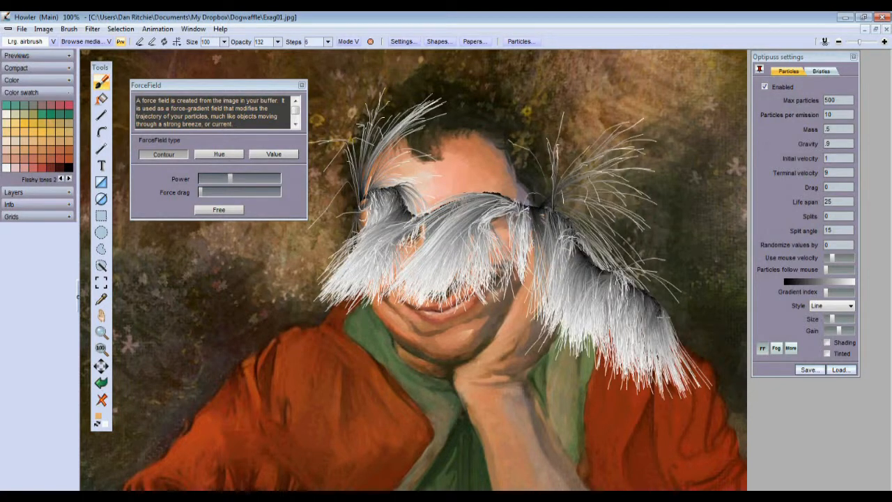
{"action": "left_click", "coordinate": [101, 382]}
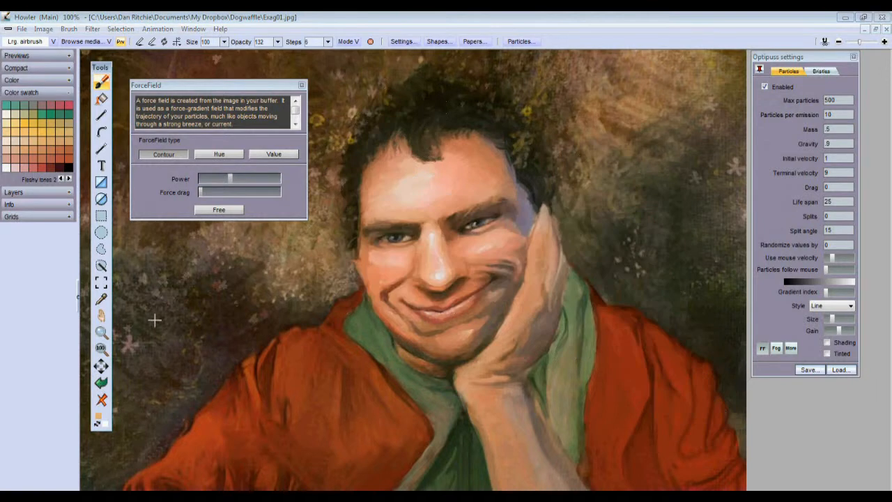
Raise the force field's drag to about midway and its power near maximum, test strokes over the figure, and undo them.
{"action": "left_click_drag", "start_coordinate": [207, 192], "coordinate": [251, 194]}
{"action": "mouse_move", "coordinate": [347, 241]}
{"action": "left_mouse_down"}
{"action": "mouse_move", "coordinate": [412, 128]}
{"action": "mouse_move", "coordinate": [534, 166]}
{"action": "mouse_move", "coordinate": [631, 321]}
{"action": "mouse_move", "coordinate": [734, 372]}
{"action": "mouse_move", "coordinate": [707, 461]}
{"action": "mouse_move", "coordinate": [631, 485]}
{"action": "mouse_move", "coordinate": [182, 387]}
{"action": "mouse_move", "coordinate": [341, 279]}
{"action": "mouse_move", "coordinate": [373, 181]}
{"action": "mouse_move", "coordinate": [415, 348]}
{"action": "mouse_move", "coordinate": [498, 352]}
{"action": "mouse_move", "coordinate": [530, 237]}
{"action": "mouse_move", "coordinate": [443, 293]}
{"action": "left_mouse_up"}
{"action": "mouse_move", "coordinate": [230, 179]}
{"action": "left_mouse_down"}
{"action": "mouse_move", "coordinate": [268, 181]}
{"action": "mouse_move", "coordinate": [235, 195]}
{"action": "left_mouse_up"}
{"action": "mouse_move", "coordinate": [399, 143]}
{"action": "left_mouse_down"}
{"action": "mouse_move", "coordinate": [411, 234]}
{"action": "mouse_move", "coordinate": [559, 222]}
{"action": "mouse_move", "coordinate": [419, 272]}
{"action": "mouse_move", "coordinate": [363, 314]}
{"action": "mouse_move", "coordinate": [516, 419]}
{"action": "left_mouse_up"}
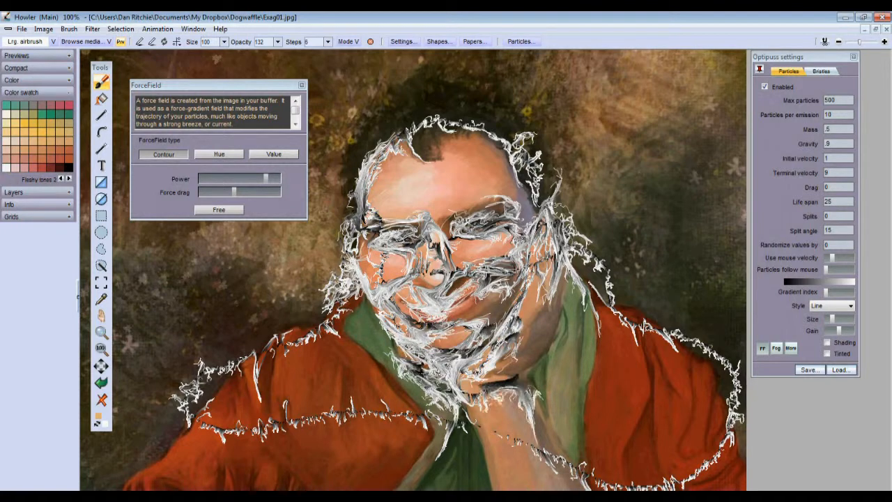
{"action": "left_click", "coordinate": [105, 388]}
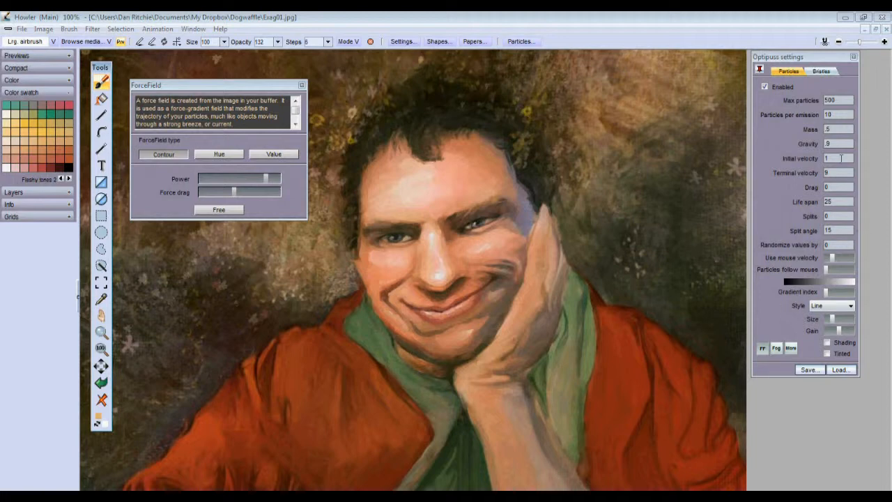
Set particles per emission to 1, test strokes around the head and jacket, and undo them.
{"action": "double_click", "coordinate": [834, 115]}
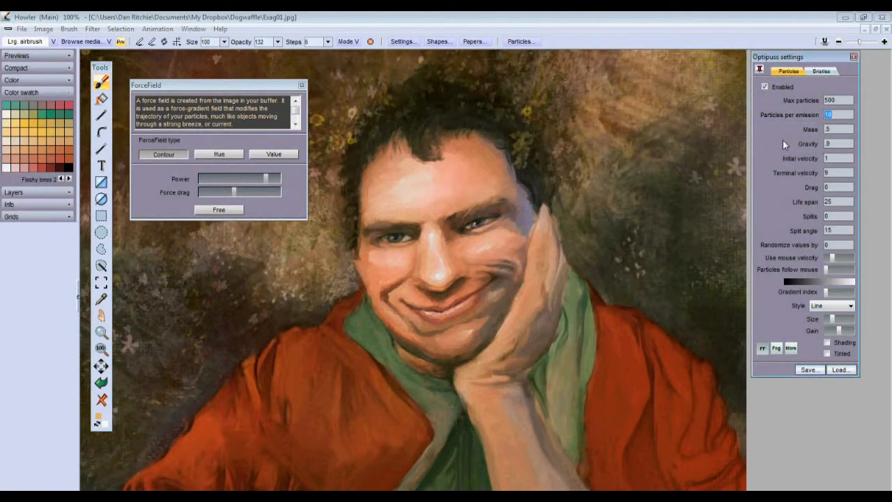
{"action": "type", "text": "1"}
{"action": "mouse_move", "coordinate": [534, 145]}
{"action": "left_mouse_down"}
{"action": "mouse_move", "coordinate": [539, 203]}
{"action": "mouse_move", "coordinate": [620, 322]}
{"action": "mouse_move", "coordinate": [633, 326]}
{"action": "mouse_move", "coordinate": [437, 83]}
{"action": "mouse_move", "coordinate": [313, 133]}
{"action": "mouse_move", "coordinate": [300, 317]}
{"action": "mouse_move", "coordinate": [194, 402]}
{"action": "mouse_move", "coordinate": [227, 422]}
{"action": "mouse_move", "coordinate": [342, 350]}
{"action": "mouse_move", "coordinate": [425, 436]}
{"action": "mouse_move", "coordinate": [384, 475]}
{"action": "mouse_move", "coordinate": [325, 484]}
{"action": "mouse_move", "coordinate": [212, 447]}
{"action": "mouse_move", "coordinate": [309, 460]}
{"action": "left_mouse_up"}
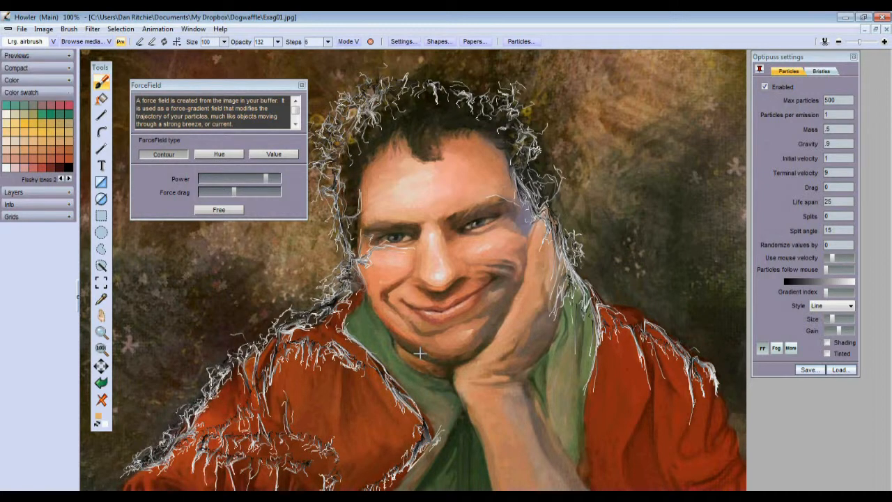
{"action": "key", "text": "ctrl+z"}
Set the particle life span to 500 and paint long contour-following strokes over the portrait's face and jacket.
{"action": "left_click_drag", "start_coordinate": [844, 201], "coordinate": [770, 224]}
{"action": "type", "text": "500"}
{"action": "mouse_move", "coordinate": [550, 240]}
{"action": "left_mouse_down"}
{"action": "mouse_move", "coordinate": [424, 95]}
{"action": "mouse_move", "coordinate": [325, 342]}
{"action": "mouse_move", "coordinate": [190, 416]}
{"action": "mouse_move", "coordinate": [365, 453]}
{"action": "mouse_move", "coordinate": [537, 425]}
{"action": "mouse_move", "coordinate": [708, 376]}
{"action": "mouse_move", "coordinate": [608, 285]}
{"action": "mouse_move", "coordinate": [241, 327]}
{"action": "left_mouse_up"}
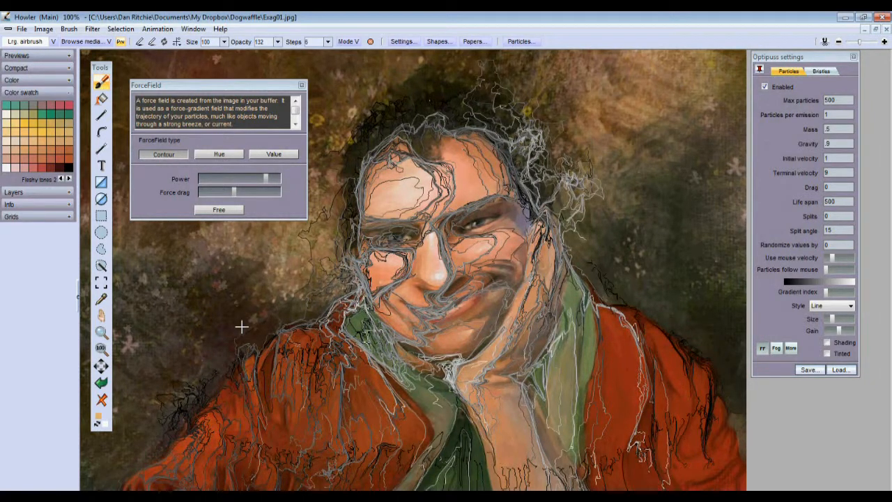
Clear the canvas and paint thin greyscale particle lines that trace the figure, shoulders and background on both sides.
{"action": "left_click", "coordinate": [101, 400]}
{"action": "mouse_move", "coordinate": [214, 83]}
{"action": "left_mouse_down"}
{"action": "mouse_move", "coordinate": [103, 319]}
{"action": "mouse_move", "coordinate": [103, 353]}
{"action": "left_mouse_up"}
{"action": "mouse_move", "coordinate": [293, 195]}
{"action": "left_mouse_down"}
{"action": "mouse_move", "coordinate": [257, 254]}
{"action": "mouse_move", "coordinate": [372, 276]}
{"action": "mouse_move", "coordinate": [464, 243]}
{"action": "mouse_move", "coordinate": [498, 171]}
{"action": "mouse_move", "coordinate": [446, 115]}
{"action": "mouse_move", "coordinate": [412, 129]}
{"action": "mouse_move", "coordinate": [379, 126]}
{"action": "mouse_move", "coordinate": [380, 146]}
{"action": "mouse_move", "coordinate": [394, 164]}
{"action": "mouse_move", "coordinate": [557, 181]}
{"action": "mouse_move", "coordinate": [592, 314]}
{"action": "mouse_move", "coordinate": [442, 424]}
{"action": "mouse_move", "coordinate": [277, 418]}
{"action": "mouse_move", "coordinate": [213, 484]}
{"action": "mouse_move", "coordinate": [675, 473]}
{"action": "mouse_move", "coordinate": [689, 341]}
{"action": "mouse_move", "coordinate": [739, 434]}
{"action": "mouse_move", "coordinate": [729, 376]}
{"action": "mouse_move", "coordinate": [584, 268]}
{"action": "mouse_move", "coordinate": [544, 184]}
{"action": "mouse_move", "coordinate": [481, 127]}
{"action": "mouse_move", "coordinate": [446, 112]}
{"action": "mouse_move", "coordinate": [390, 122]}
{"action": "mouse_move", "coordinate": [352, 209]}
{"action": "mouse_move", "coordinate": [307, 279]}
{"action": "mouse_move", "coordinate": [237, 300]}
{"action": "mouse_move", "coordinate": [105, 83]}
{"action": "mouse_move", "coordinate": [119, 96]}
{"action": "left_mouse_up"}
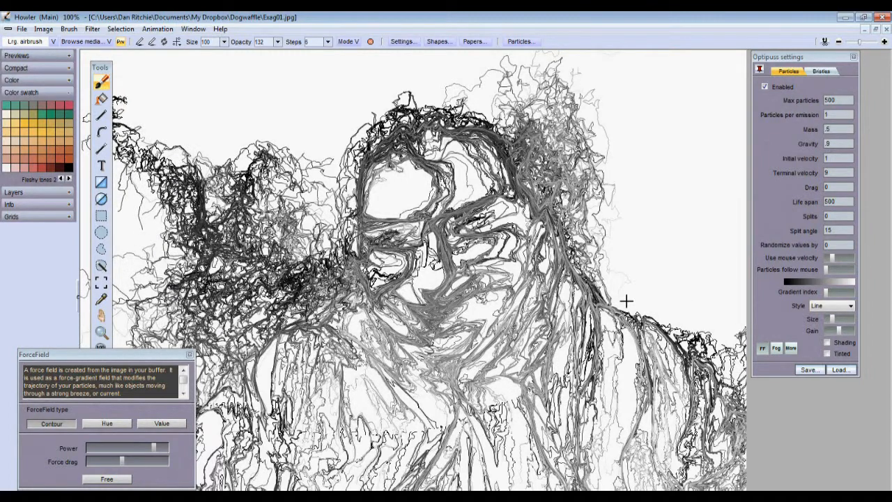
{"action": "mouse_move", "coordinate": [701, 334]}
{"action": "left_mouse_down"}
{"action": "mouse_move", "coordinate": [669, 195]}
{"action": "mouse_move", "coordinate": [670, 148]}
{"action": "left_mouse_up"}
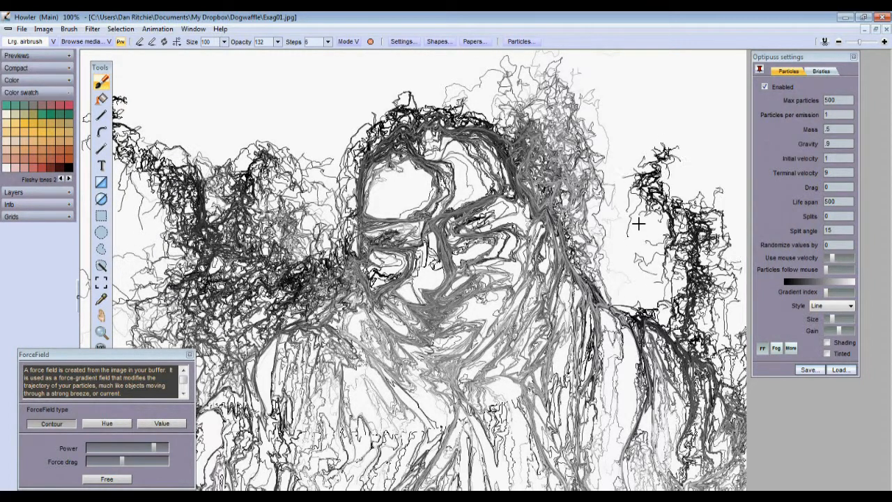
Change the particle style to Shrinking lines and paint thicker dark strokes over the head, hair and shoulders.
{"action": "left_click", "coordinate": [833, 306]}
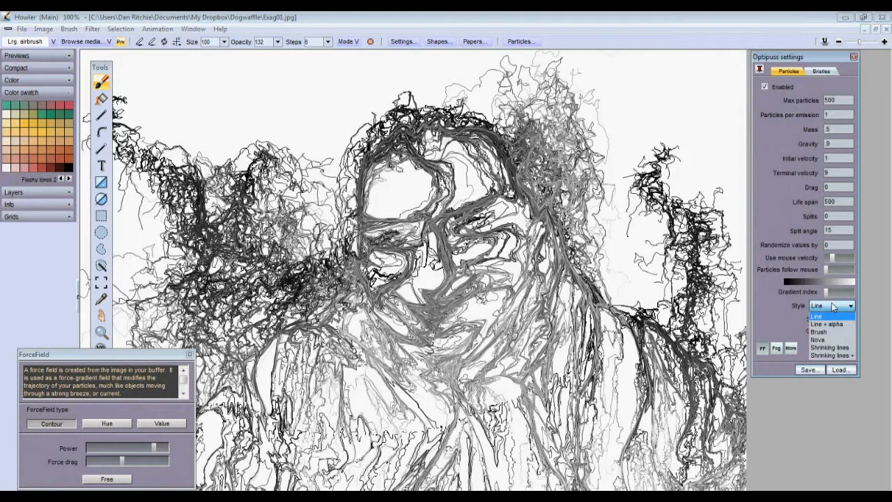
{"action": "left_click", "coordinate": [836, 347]}
{"action": "mouse_move", "coordinate": [620, 333]}
{"action": "left_mouse_down"}
{"action": "mouse_move", "coordinate": [533, 199]}
{"action": "mouse_move", "coordinate": [427, 132]}
{"action": "mouse_move", "coordinate": [370, 196]}
{"action": "mouse_move", "coordinate": [328, 293]}
{"action": "mouse_move", "coordinate": [251, 362]}
{"action": "mouse_move", "coordinate": [218, 442]}
{"action": "mouse_move", "coordinate": [234, 459]}
{"action": "left_mouse_up"}
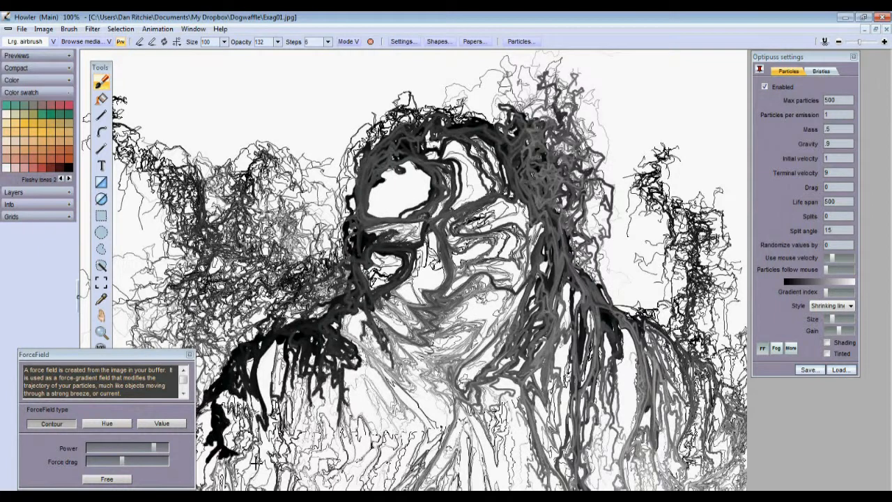
Choose the black-orange-cream gradient, increase the mouse velocity and mouse-following influence, and paint dense strokes across the figure and background.
{"action": "left_click", "coordinate": [839, 296]}
{"action": "mouse_move", "coordinate": [600, 299]}
{"action": "left_mouse_down"}
{"action": "mouse_move", "coordinate": [589, 223]}
{"action": "mouse_move", "coordinate": [516, 119]}
{"action": "mouse_move", "coordinate": [390, 133]}
{"action": "mouse_move", "coordinate": [288, 336]}
{"action": "mouse_move", "coordinate": [249, 353]}
{"action": "mouse_move", "coordinate": [225, 401]}
{"action": "mouse_move", "coordinate": [220, 438]}
{"action": "left_mouse_up"}
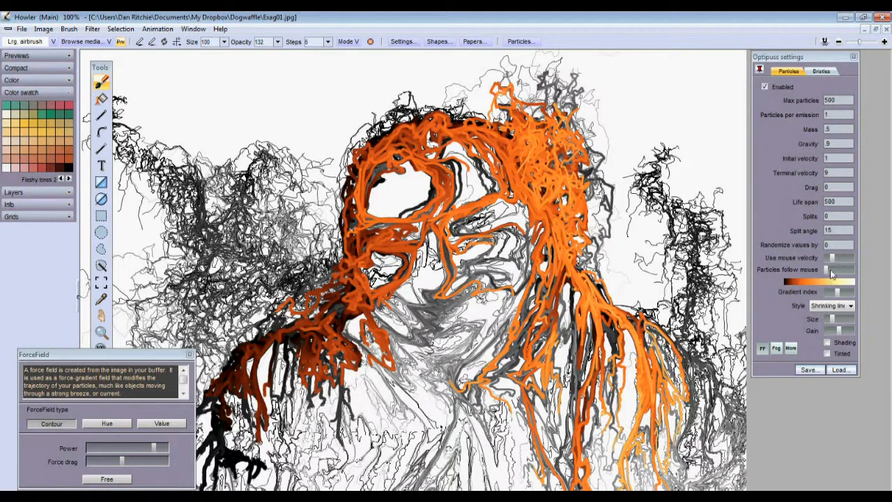
{"action": "mouse_move", "coordinate": [835, 259]}
{"action": "left_mouse_down"}
{"action": "mouse_move", "coordinate": [845, 259]}
{"action": "mouse_move", "coordinate": [842, 270]}
{"action": "left_mouse_up"}
{"action": "mouse_move", "coordinate": [631, 209]}
{"action": "left_mouse_down"}
{"action": "mouse_move", "coordinate": [617, 167]}
{"action": "mouse_move", "coordinate": [589, 209]}
{"action": "mouse_move", "coordinate": [614, 348]}
{"action": "mouse_move", "coordinate": [537, 319]}
{"action": "mouse_move", "coordinate": [488, 156]}
{"action": "mouse_move", "coordinate": [404, 167]}
{"action": "mouse_move", "coordinate": [272, 355]}
{"action": "mouse_move", "coordinate": [239, 164]}
{"action": "mouse_move", "coordinate": [213, 157]}
{"action": "mouse_move", "coordinate": [209, 223]}
{"action": "mouse_move", "coordinate": [299, 223]}
{"action": "mouse_move", "coordinate": [414, 92]}
{"action": "mouse_move", "coordinate": [464, 105]}
{"action": "mouse_move", "coordinate": [533, 198]}
{"action": "mouse_move", "coordinate": [704, 170]}
{"action": "mouse_move", "coordinate": [672, 130]}
{"action": "mouse_move", "coordinate": [711, 209]}
{"action": "mouse_move", "coordinate": [557, 209]}
{"action": "mouse_move", "coordinate": [724, 160]}
{"action": "mouse_move", "coordinate": [642, 283]}
{"action": "mouse_move", "coordinate": [578, 293]}
{"action": "mouse_move", "coordinate": [530, 174]}
{"action": "mouse_move", "coordinate": [592, 77]}
{"action": "mouse_move", "coordinate": [670, 167]}
{"action": "mouse_move", "coordinate": [456, 244]}
{"action": "mouse_move", "coordinate": [397, 425]}
{"action": "mouse_move", "coordinate": [488, 292]}
{"action": "mouse_move", "coordinate": [460, 318]}
{"action": "mouse_move", "coordinate": [432, 278]}
{"action": "mouse_move", "coordinate": [405, 299]}
{"action": "mouse_move", "coordinate": [390, 265]}
{"action": "mouse_move", "coordinate": [507, 315]}
{"action": "mouse_move", "coordinate": [474, 244]}
{"action": "mouse_move", "coordinate": [394, 129]}
{"action": "mouse_move", "coordinate": [332, 143]}
{"action": "mouse_move", "coordinate": [342, 115]}
{"action": "mouse_move", "coordinate": [335, 199]}
{"action": "mouse_move", "coordinate": [376, 122]}
{"action": "mouse_move", "coordinate": [348, 321]}
{"action": "mouse_move", "coordinate": [250, 383]}
{"action": "left_mouse_up"}
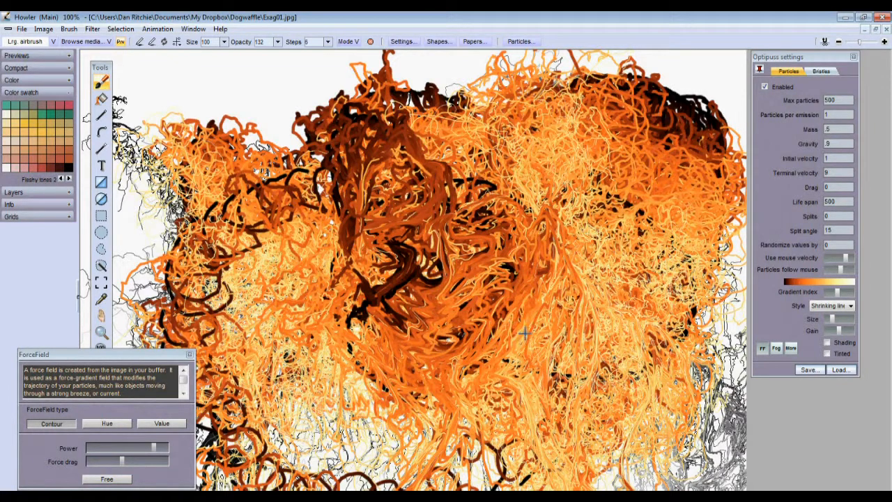
Clear the canvas, set particle splits to 3, test a stroke over the face, and undo it.
{"action": "left_click_drag", "start_coordinate": [132, 355], "coordinate": [183, 290]}
{"action": "left_click", "coordinate": [105, 395]}
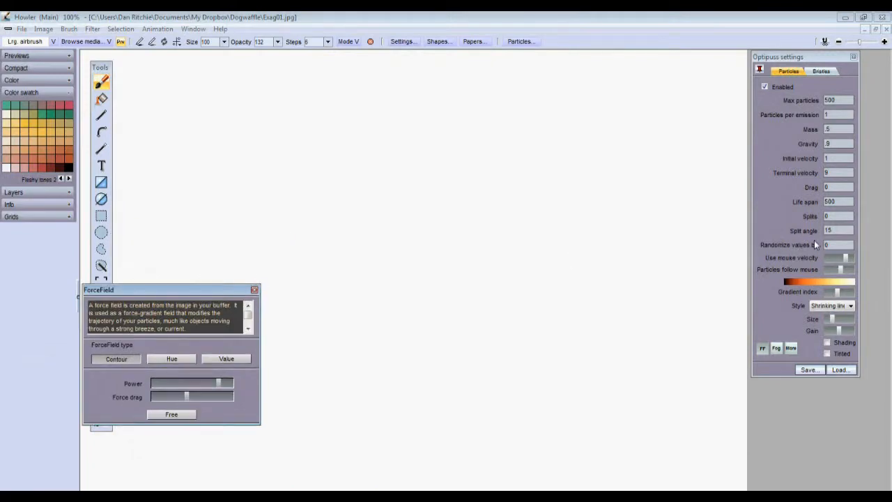
{"action": "left_click", "coordinate": [847, 216]}
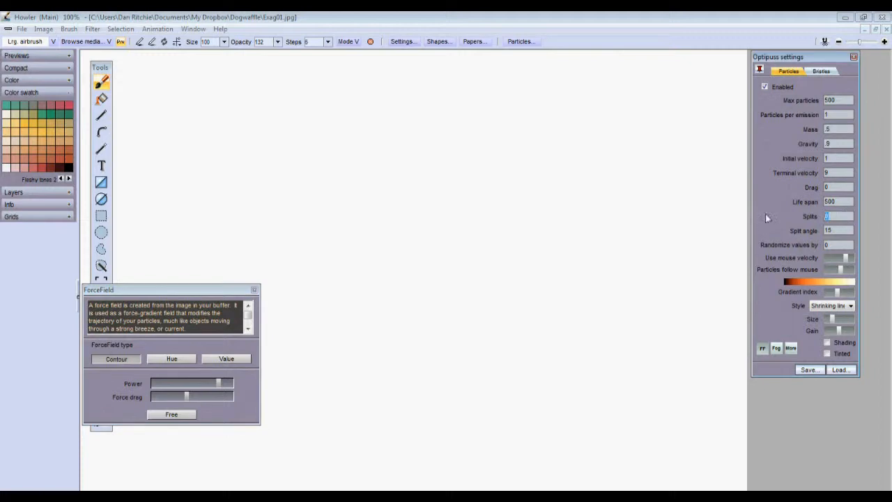
{"action": "type", "text": "3"}
{"action": "mouse_move", "coordinate": [470, 209]}
{"action": "left_mouse_down"}
{"action": "mouse_move", "coordinate": [306, 293]}
{"action": "mouse_move", "coordinate": [394, 299]}
{"action": "mouse_move", "coordinate": [520, 332]}
{"action": "mouse_move", "coordinate": [560, 295]}
{"action": "mouse_move", "coordinate": [604, 315]}
{"action": "mouse_move", "coordinate": [643, 281]}
{"action": "mouse_move", "coordinate": [628, 231]}
{"action": "mouse_move", "coordinate": [571, 193]}
{"action": "mouse_move", "coordinate": [586, 141]}
{"action": "mouse_move", "coordinate": [638, 121]}
{"action": "mouse_move", "coordinate": [589, 77]}
{"action": "mouse_move", "coordinate": [636, 149]}
{"action": "left_mouse_up"}
{"action": "key", "text": "ctrl+z"}
Reshape the particle gradient's opacity curve into a low hump fading out at both ends, testing it with strokes over the face.
{"action": "left_click", "coordinate": [809, 284]}
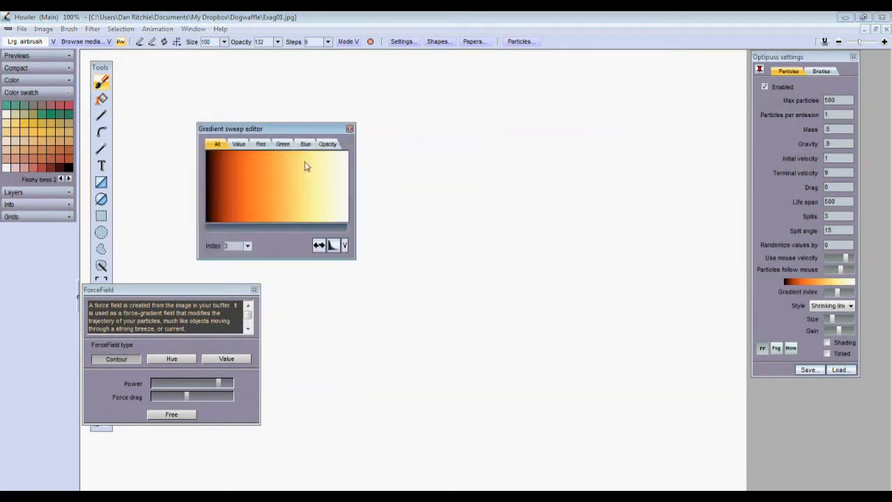
{"action": "left_click", "coordinate": [328, 144]}
{"action": "mouse_move", "coordinate": [307, 153]}
{"action": "left_mouse_down"}
{"action": "mouse_move", "coordinate": [338, 222]}
{"action": "mouse_move", "coordinate": [279, 175]}
{"action": "mouse_move", "coordinate": [208, 204]}
{"action": "mouse_move", "coordinate": [237, 222]}
{"action": "left_mouse_up"}
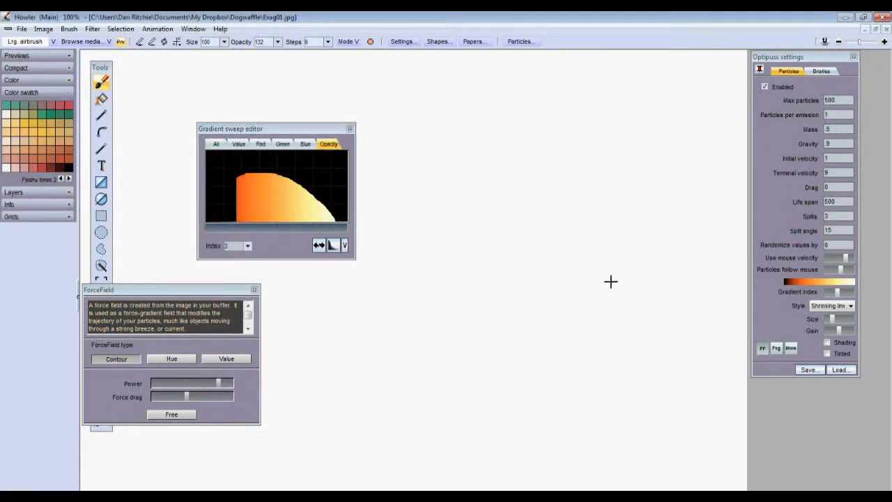
{"action": "mouse_move", "coordinate": [247, 160]}
{"action": "left_mouse_down"}
{"action": "mouse_move", "coordinate": [215, 193]}
{"action": "mouse_move", "coordinate": [233, 159]}
{"action": "mouse_move", "coordinate": [348, 222]}
{"action": "left_mouse_up"}
{"action": "mouse_move", "coordinate": [428, 231]}
{"action": "left_mouse_down"}
{"action": "mouse_move", "coordinate": [510, 260]}
{"action": "mouse_move", "coordinate": [506, 163]}
{"action": "mouse_move", "coordinate": [551, 197]}
{"action": "mouse_move", "coordinate": [597, 182]}
{"action": "left_mouse_up"}
{"action": "mouse_move", "coordinate": [337, 218]}
{"action": "left_mouse_down"}
{"action": "mouse_move", "coordinate": [295, 203]}
{"action": "mouse_move", "coordinate": [208, 216]}
{"action": "left_mouse_up"}
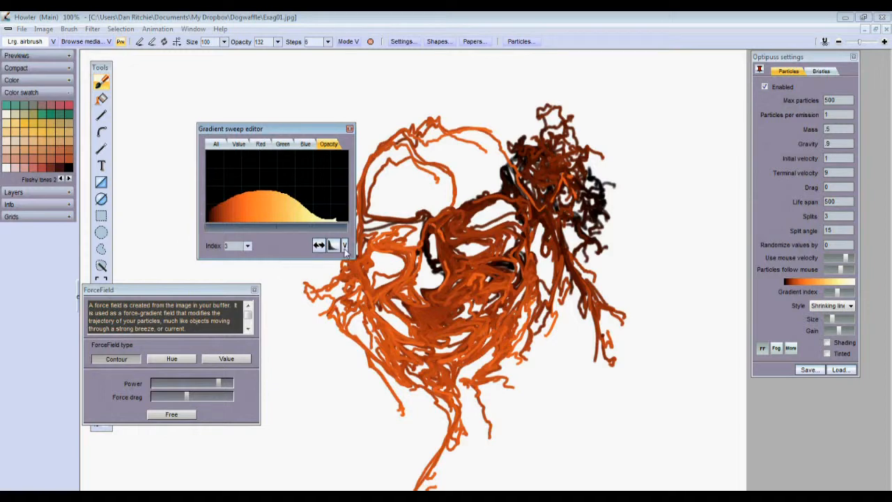
{"action": "mouse_move", "coordinate": [406, 218]}
{"action": "left_mouse_down"}
{"action": "mouse_move", "coordinate": [425, 155]}
{"action": "mouse_move", "coordinate": [485, 164]}
{"action": "left_mouse_up"}
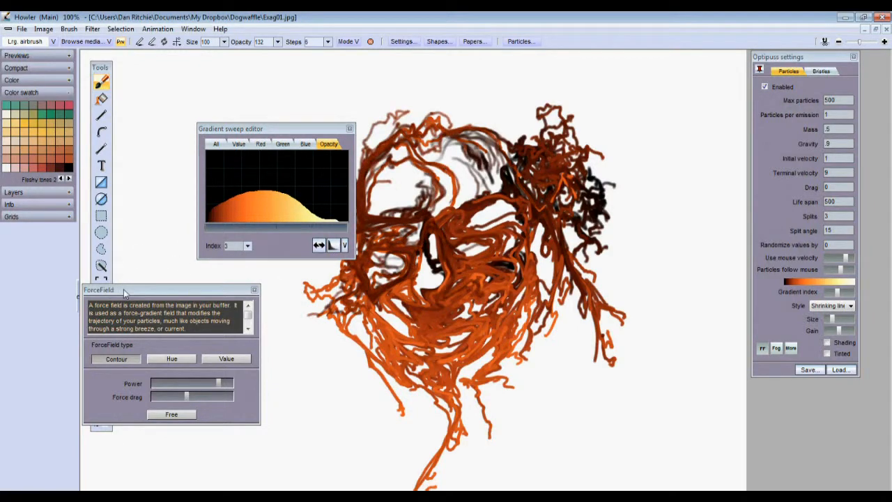
Clear the canvas and paint dense orange splitting strokes over the head, shoulders and chest.
{"action": "left_click_drag", "start_coordinate": [124, 293], "coordinate": [176, 281]}
{"action": "left_click", "coordinate": [102, 401]}
{"action": "mouse_move", "coordinate": [413, 273]}
{"action": "left_mouse_down"}
{"action": "mouse_move", "coordinate": [490, 241]}
{"action": "mouse_move", "coordinate": [536, 155]}
{"action": "mouse_move", "coordinate": [607, 215]}
{"action": "mouse_move", "coordinate": [514, 123]}
{"action": "mouse_move", "coordinate": [544, 195]}
{"action": "mouse_move", "coordinate": [432, 132]}
{"action": "mouse_move", "coordinate": [481, 244]}
{"action": "mouse_move", "coordinate": [599, 362]}
{"action": "mouse_move", "coordinate": [613, 400]}
{"action": "mouse_move", "coordinate": [653, 365]}
{"action": "mouse_move", "coordinate": [666, 405]}
{"action": "mouse_move", "coordinate": [600, 377]}
{"action": "mouse_move", "coordinate": [557, 334]}
{"action": "mouse_move", "coordinate": [502, 341]}
{"action": "mouse_move", "coordinate": [481, 370]}
{"action": "left_mouse_up"}
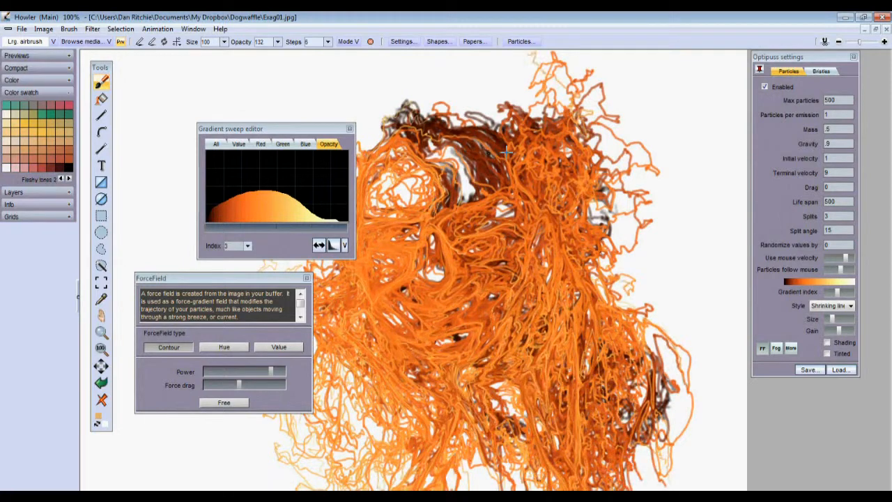
Lower the particle gradient's green and red channel curves to darken its colours to a near-black navy.
{"action": "left_click_drag", "start_coordinate": [296, 128], "coordinate": [217, 98]}
{"action": "left_click", "coordinate": [204, 116]}
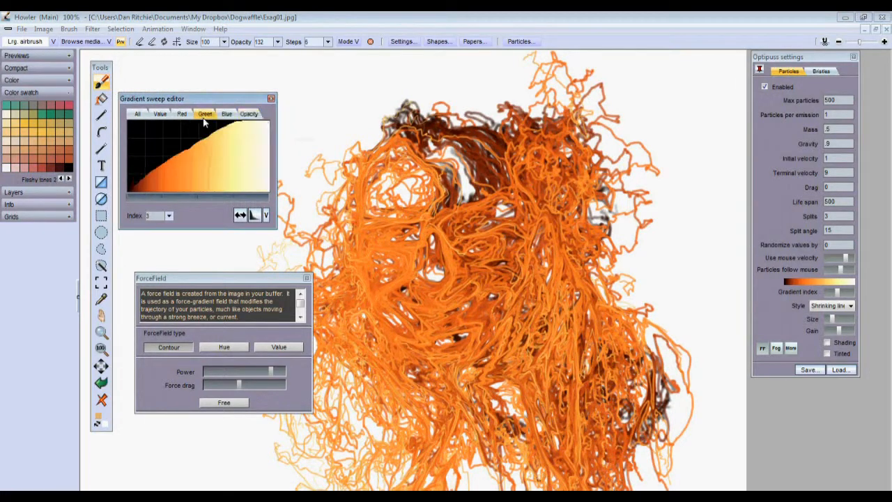
{"action": "left_click_drag", "start_coordinate": [182, 168], "coordinate": [284, 172]}
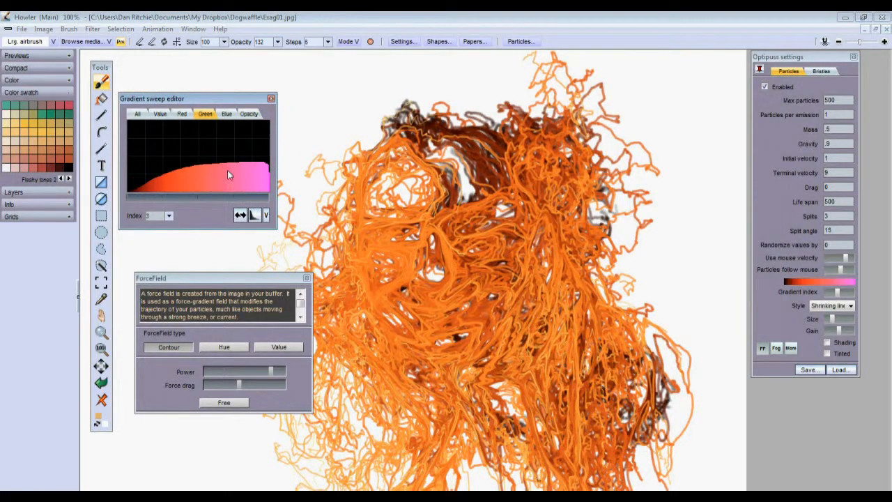
{"action": "left_click", "coordinate": [182, 114]}
{"action": "left_click_drag", "start_coordinate": [134, 189], "coordinate": [312, 193]}
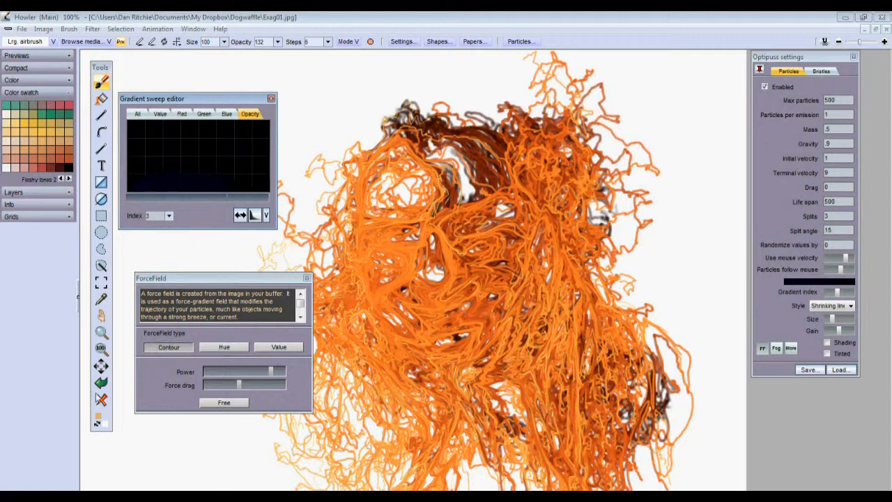
Clear the canvas, paint near-black splitting strokes over the head and one shoulder, and move the force field settings clear of them.
{"action": "left_click", "coordinate": [97, 411]}
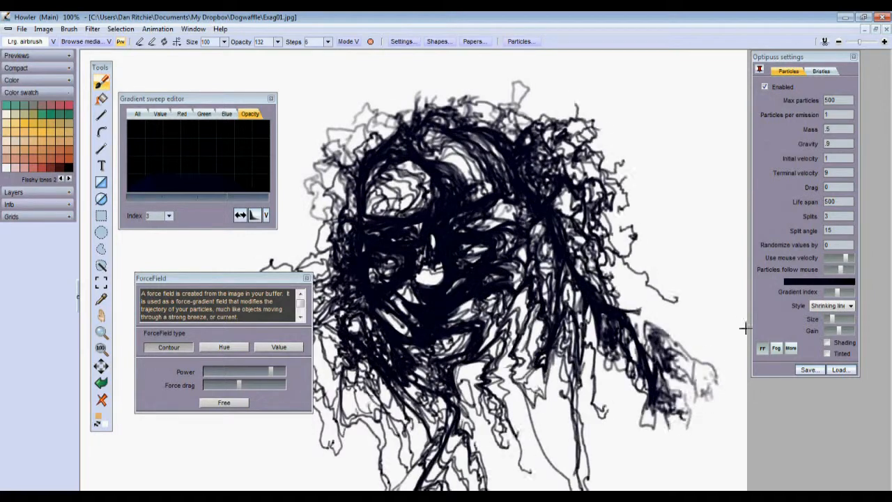
{"action": "left_click_drag", "start_coordinate": [243, 279], "coordinate": [149, 266]}
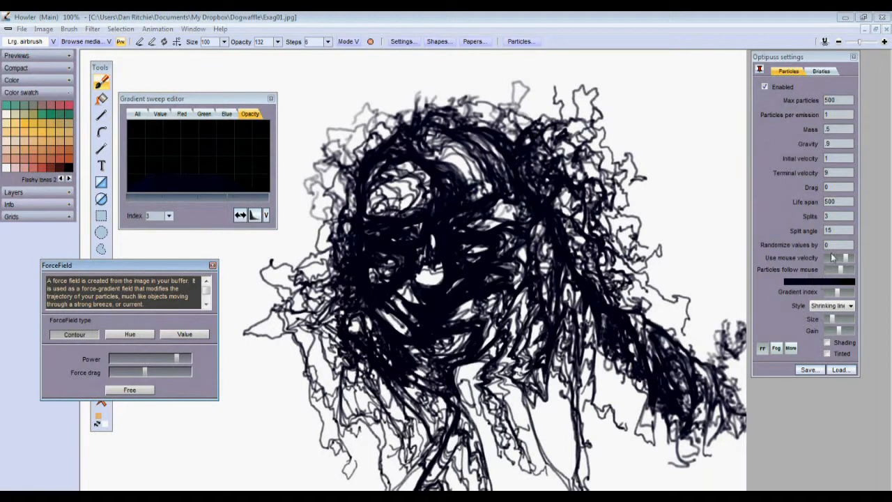
Set particle splits to 0, clear the canvas, and paint dark contour-following strokes over the face and hair.
{"action": "left_click_drag", "start_coordinate": [834, 217], "coordinate": [777, 211]}
{"action": "type", "text": "0"}
{"action": "left_click", "coordinate": [836, 202]}
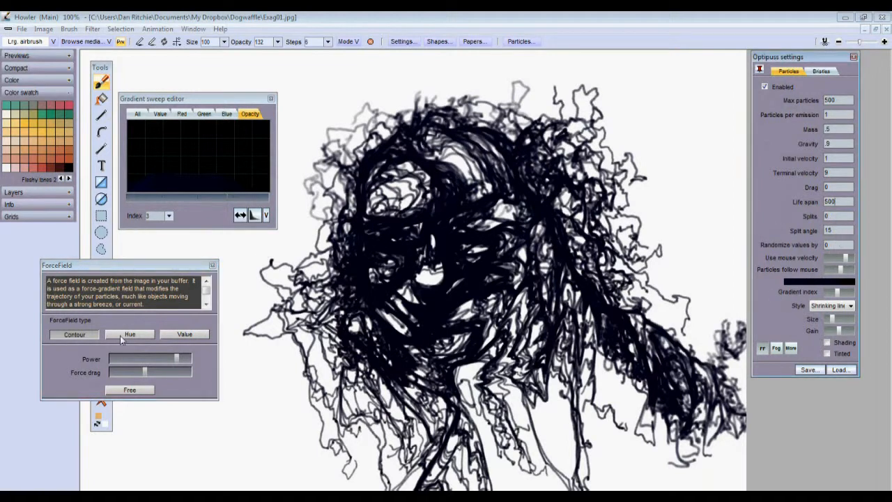
{"action": "left_click_drag", "start_coordinate": [134, 268], "coordinate": [142, 235]}
{"action": "left_click", "coordinate": [104, 401]}
{"action": "mouse_move", "coordinate": [320, 300]}
{"action": "left_mouse_down"}
{"action": "mouse_move", "coordinate": [400, 382]}
{"action": "mouse_move", "coordinate": [597, 287]}
{"action": "mouse_move", "coordinate": [576, 182]}
{"action": "mouse_move", "coordinate": [378, 159]}
{"action": "mouse_move", "coordinate": [230, 354]}
{"action": "left_mouse_up"}
Switch the force field type to Hue, clear the canvas, and paint long sweeping diagonal dark strokes.
{"action": "left_click", "coordinate": [144, 301]}
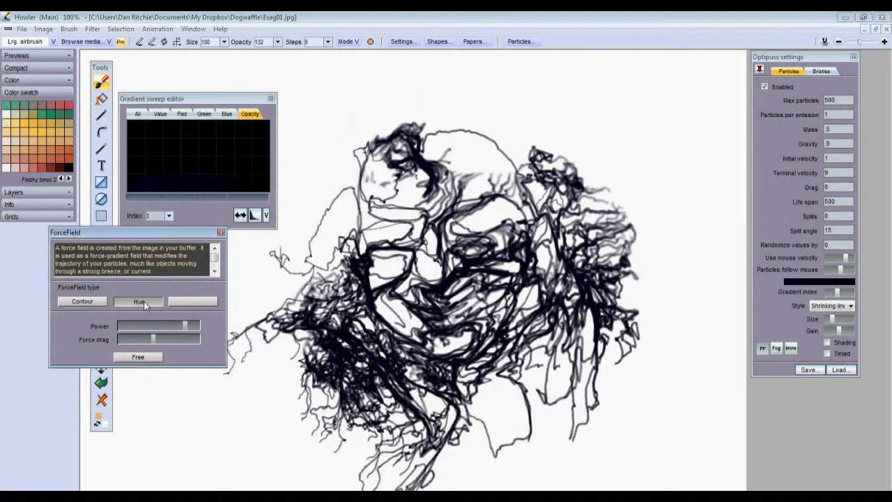
{"action": "left_click_drag", "start_coordinate": [148, 233], "coordinate": [217, 281]}
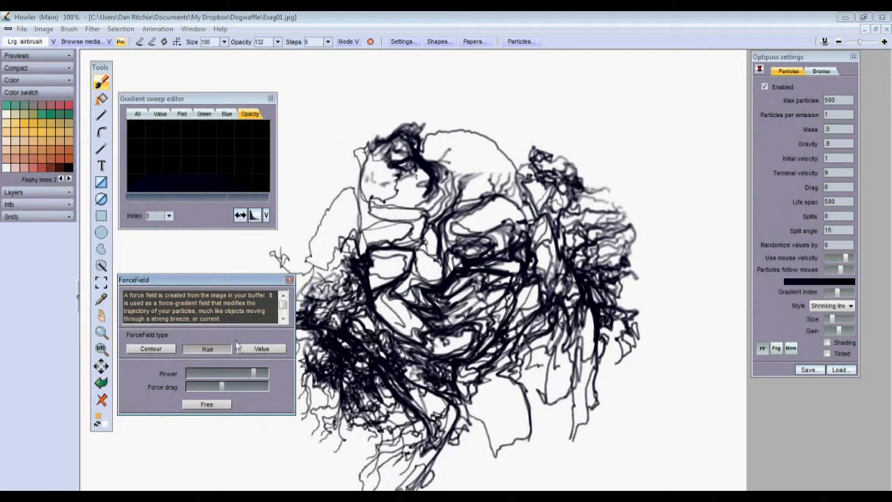
{"action": "left_click", "coordinate": [101, 399]}
{"action": "mouse_move", "coordinate": [341, 356]}
{"action": "left_mouse_down"}
{"action": "mouse_move", "coordinate": [412, 223]}
{"action": "mouse_move", "coordinate": [689, 183]}
{"action": "mouse_move", "coordinate": [607, 92]}
{"action": "mouse_move", "coordinate": [442, 59]}
{"action": "mouse_move", "coordinate": [133, 145]}
{"action": "mouse_move", "coordinate": [424, 128]}
{"action": "mouse_move", "coordinate": [305, 341]}
{"action": "left_mouse_up"}
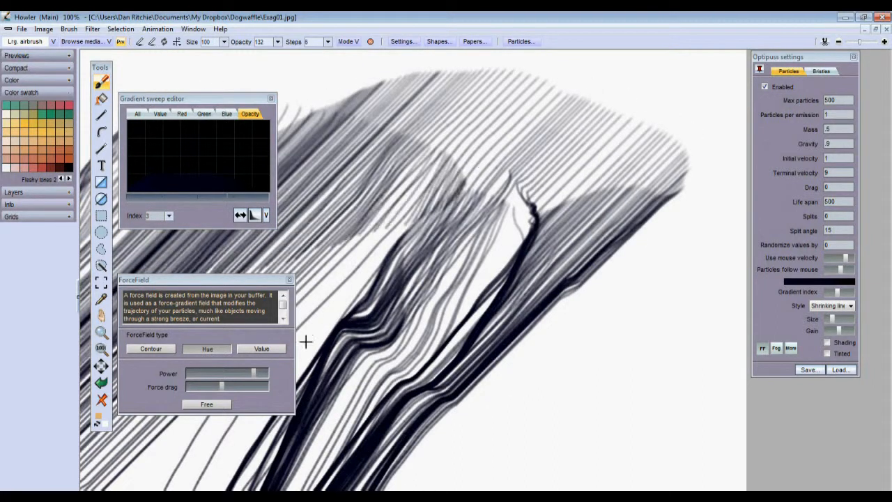
Clear the canvas and, with the force field type set to Value, paint dark flowing strokes over the face, neck and shoulders.
{"action": "mouse_move", "coordinate": [406, 204]}
{"action": "left_mouse_down"}
{"action": "mouse_move", "coordinate": [551, 258]}
{"action": "mouse_move", "coordinate": [327, 146]}
{"action": "mouse_move", "coordinate": [418, 293]}
{"action": "mouse_move", "coordinate": [606, 385]}
{"action": "mouse_move", "coordinate": [474, 476]}
{"action": "mouse_move", "coordinate": [283, 462]}
{"action": "mouse_move", "coordinate": [80, 346]}
{"action": "left_mouse_up"}
{"action": "left_click", "coordinate": [102, 400]}
{"action": "mouse_move", "coordinate": [450, 302]}
{"action": "left_mouse_down"}
{"action": "mouse_move", "coordinate": [523, 300]}
{"action": "mouse_move", "coordinate": [430, 368]}
{"action": "mouse_move", "coordinate": [209, 63]}
{"action": "mouse_move", "coordinate": [364, 418]}
{"action": "mouse_move", "coordinate": [439, 483]}
{"action": "mouse_move", "coordinate": [570, 425]}
{"action": "mouse_move", "coordinate": [600, 331]}
{"action": "left_mouse_up"}
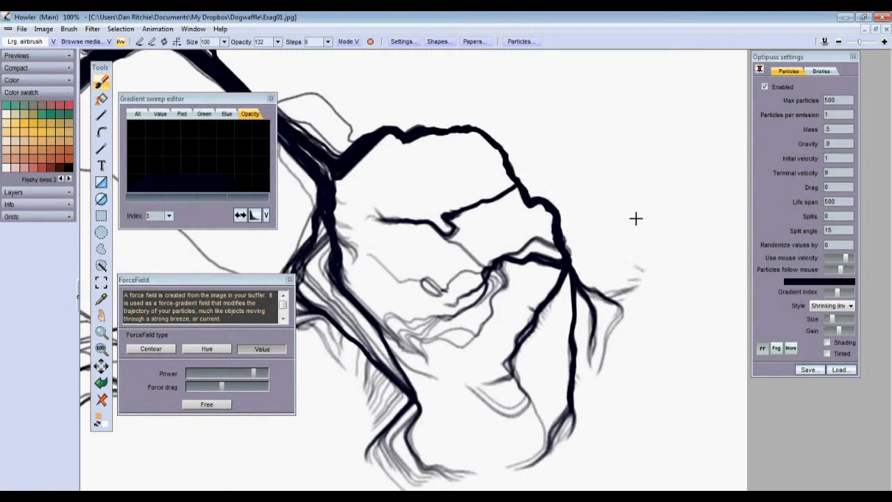
{"action": "left_click_drag", "start_coordinate": [530, 171], "coordinate": [370, 235]}
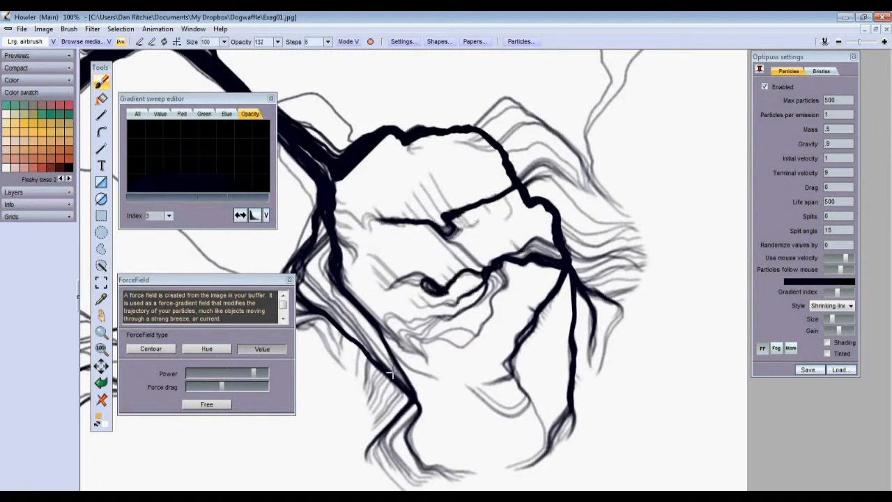
{"action": "left_click_drag", "start_coordinate": [237, 423], "coordinate": [139, 440]}
{"action": "left_click_drag", "start_coordinate": [337, 477], "coordinate": [388, 404]}
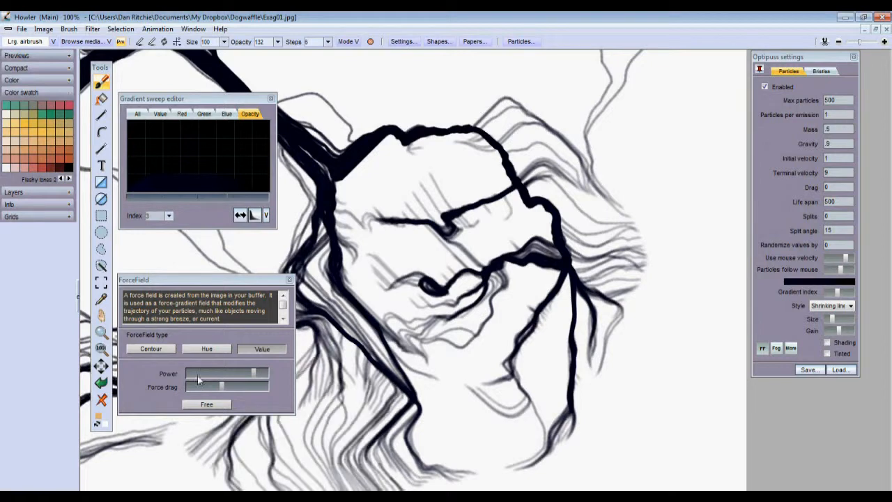
Switch the force field type to Contour and, on a cleared canvas, paint dark sketchy strokes around the face and jaw.
{"action": "left_click", "coordinate": [166, 353]}
{"action": "left_click_drag", "start_coordinate": [372, 375], "coordinate": [488, 323]}
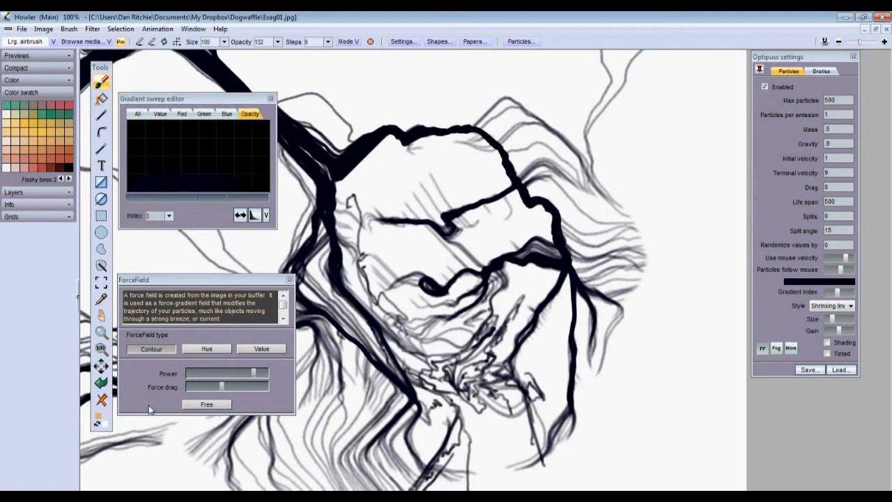
{"action": "left_click", "coordinate": [102, 400]}
{"action": "mouse_move", "coordinate": [390, 230]}
{"action": "left_mouse_down"}
{"action": "mouse_move", "coordinate": [381, 253]}
{"action": "mouse_move", "coordinate": [514, 365]}
{"action": "mouse_move", "coordinate": [559, 245]}
{"action": "mouse_move", "coordinate": [566, 143]}
{"action": "mouse_move", "coordinate": [550, 181]}
{"action": "left_mouse_up"}
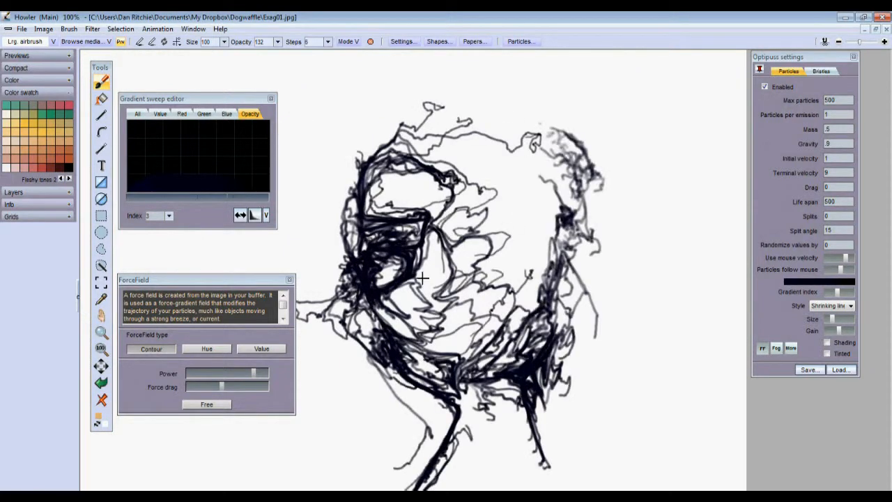
Raise the force drag and, on a cleared canvas, paint dense near-black contour strokes over the whole head, hair and shoulders.
{"action": "left_click", "coordinate": [247, 385]}
{"action": "mouse_move", "coordinate": [433, 236]}
{"action": "left_mouse_down"}
{"action": "mouse_move", "coordinate": [434, 252]}
{"action": "mouse_move", "coordinate": [534, 247]}
{"action": "mouse_move", "coordinate": [492, 156]}
{"action": "mouse_move", "coordinate": [456, 291]}
{"action": "mouse_move", "coordinate": [356, 257]}
{"action": "mouse_move", "coordinate": [356, 210]}
{"action": "mouse_move", "coordinate": [418, 139]}
{"action": "mouse_move", "coordinate": [515, 230]}
{"action": "mouse_move", "coordinate": [485, 340]}
{"action": "mouse_move", "coordinate": [446, 377]}
{"action": "mouse_move", "coordinate": [551, 255]}
{"action": "mouse_move", "coordinate": [550, 390]}
{"action": "mouse_move", "coordinate": [391, 115]}
{"action": "mouse_move", "coordinate": [522, 114]}
{"action": "mouse_move", "coordinate": [572, 139]}
{"action": "mouse_move", "coordinate": [439, 70]}
{"action": "mouse_move", "coordinate": [304, 311]}
{"action": "mouse_move", "coordinate": [214, 339]}
{"action": "mouse_move", "coordinate": [164, 402]}
{"action": "mouse_move", "coordinate": [333, 328]}
{"action": "mouse_move", "coordinate": [376, 349]}
{"action": "mouse_move", "coordinate": [473, 455]}
{"action": "mouse_move", "coordinate": [496, 467]}
{"action": "mouse_move", "coordinate": [632, 444]}
{"action": "mouse_move", "coordinate": [695, 370]}
{"action": "mouse_move", "coordinate": [785, 420]}
{"action": "mouse_move", "coordinate": [652, 340]}
{"action": "mouse_move", "coordinate": [725, 376]}
{"action": "mouse_move", "coordinate": [593, 272]}
{"action": "mouse_move", "coordinate": [283, 216]}
{"action": "left_mouse_up"}
{"action": "left_click", "coordinate": [102, 400]}
{"action": "left_click_drag", "start_coordinate": [235, 285], "coordinate": [211, 240]}
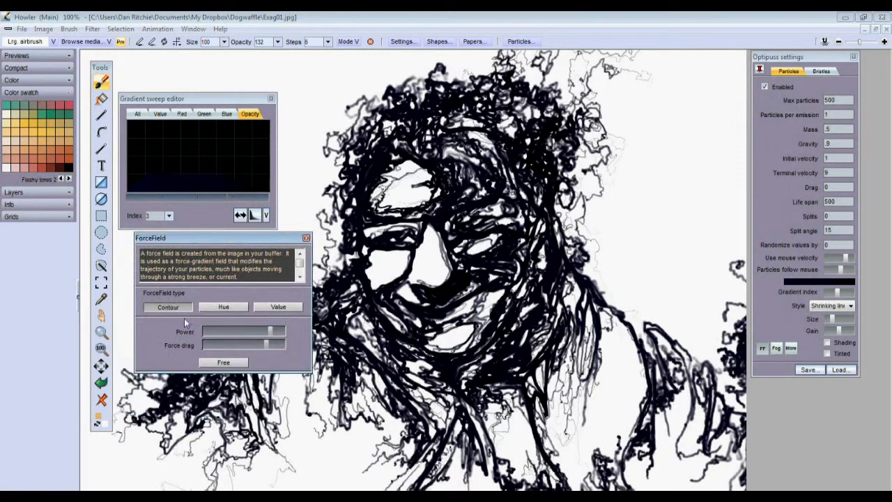
Fade the dense portrait strokes to light gray with Interactive undo, and paint fresh dark contours over the face, hairline and shoulder.
{"action": "left_click", "coordinate": [825, 42]}
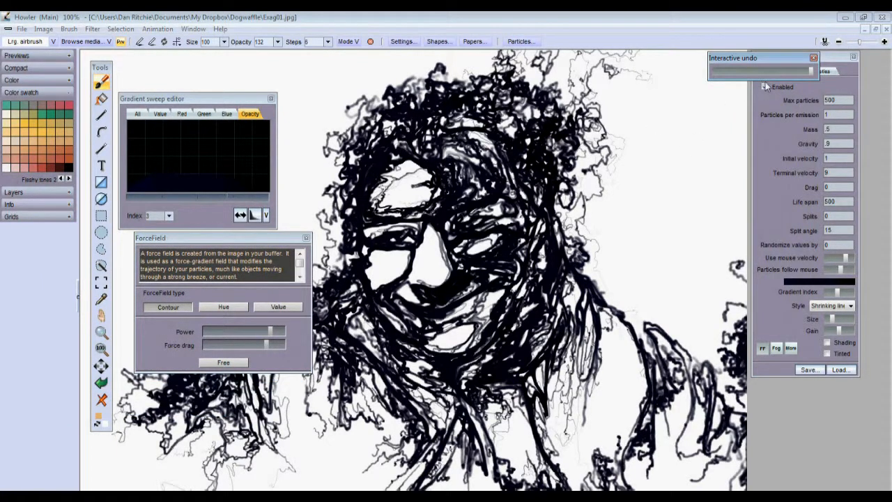
{"action": "left_click_drag", "start_coordinate": [784, 75], "coordinate": [747, 71]}
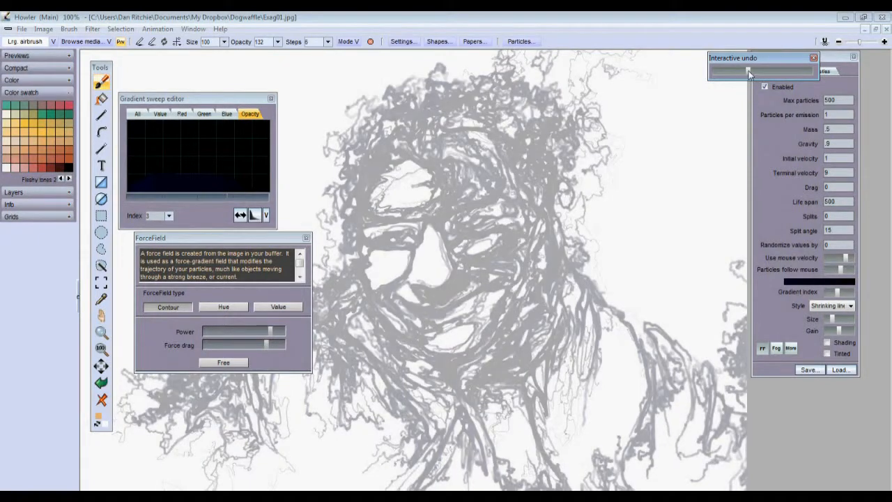
{"action": "mouse_move", "coordinate": [510, 148]}
{"action": "left_mouse_down"}
{"action": "mouse_move", "coordinate": [442, 122]}
{"action": "mouse_move", "coordinate": [352, 232]}
{"action": "mouse_move", "coordinate": [457, 366]}
{"action": "mouse_move", "coordinate": [561, 300]}
{"action": "mouse_move", "coordinate": [686, 366]}
{"action": "mouse_move", "coordinate": [588, 459]}
{"action": "mouse_move", "coordinate": [373, 379]}
{"action": "mouse_move", "coordinate": [322, 341]}
{"action": "left_mouse_up"}
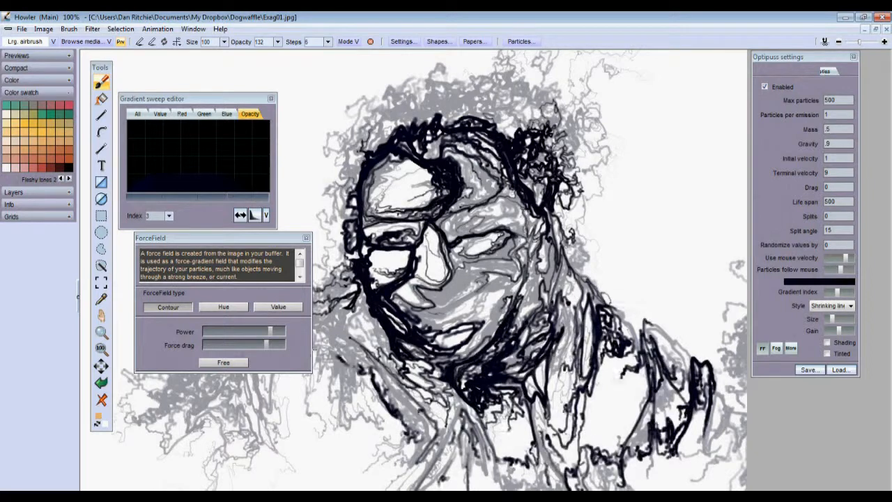
Partially fade the layered strokes to dark gray with Interactive undo, and paint new near-black contours along the hair, jaw and neck.
{"action": "left_click", "coordinate": [825, 42]}
{"action": "left_click", "coordinate": [767, 70]}
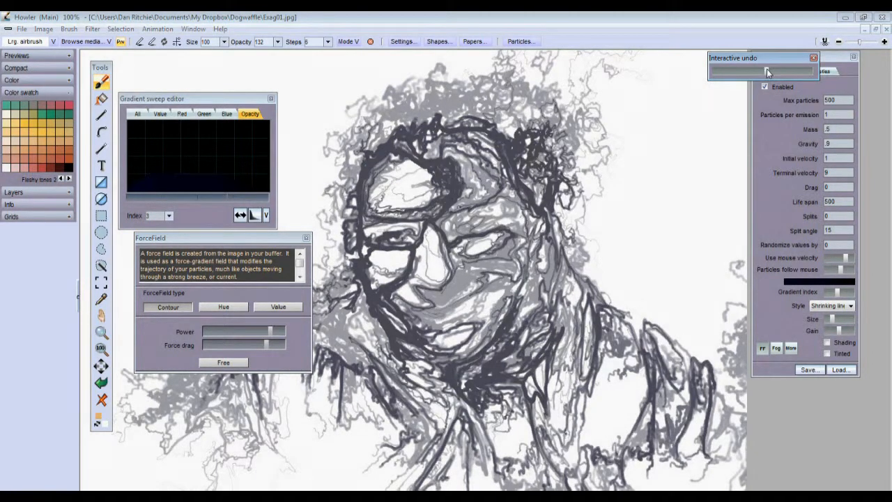
{"action": "mouse_move", "coordinate": [446, 131]}
{"action": "left_mouse_down"}
{"action": "mouse_move", "coordinate": [373, 157]}
{"action": "mouse_move", "coordinate": [416, 366]}
{"action": "mouse_move", "coordinate": [457, 373]}
{"action": "mouse_move", "coordinate": [516, 335]}
{"action": "mouse_move", "coordinate": [547, 210]}
{"action": "mouse_move", "coordinate": [461, 132]}
{"action": "left_mouse_up"}
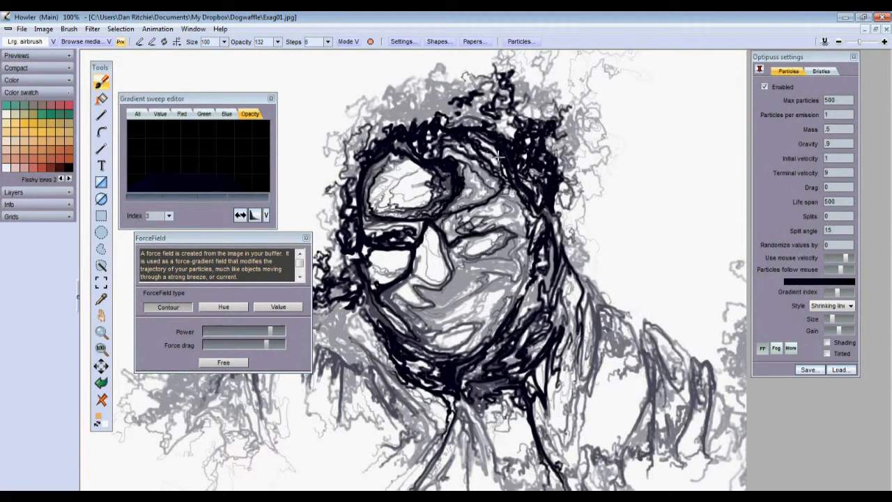